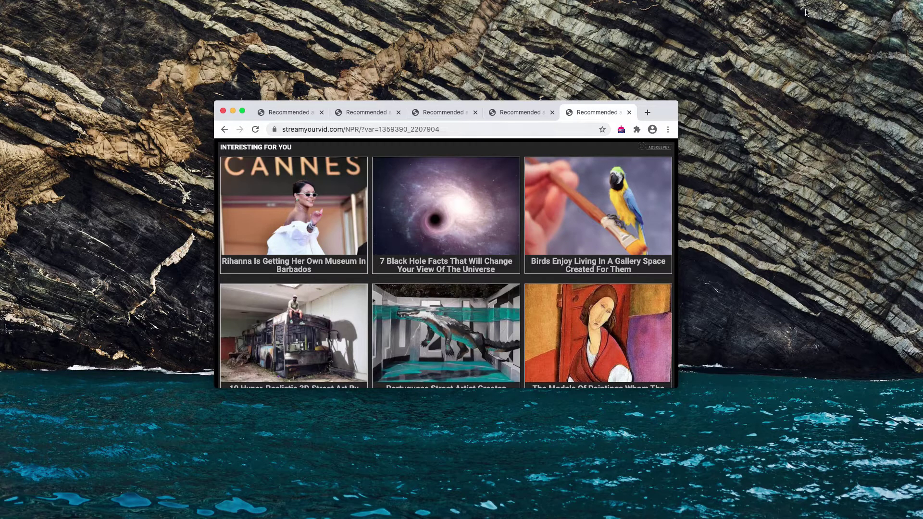
Return to the fifth streamyourvid pop-up tab and inspect its full web address
{"action": "left_click", "coordinate": [648, 113]}
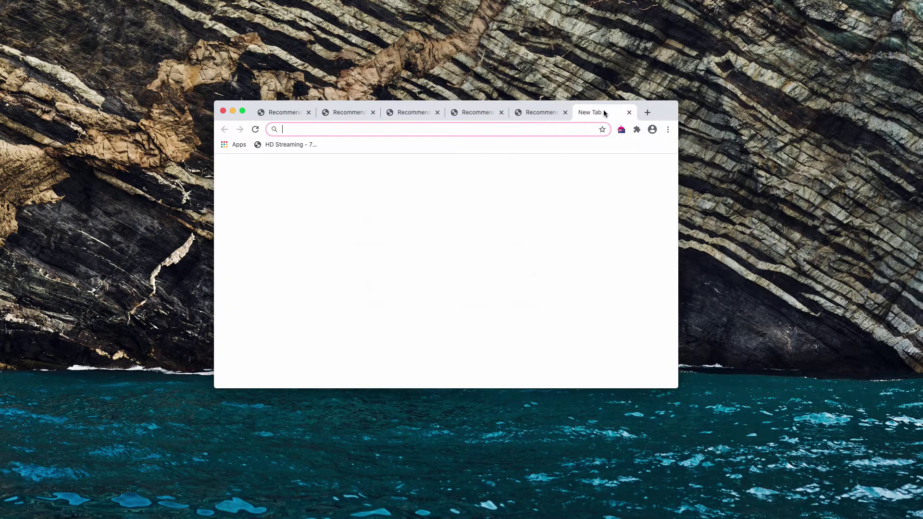
{"action": "key", "text": "ctrl+shift+Tab"}
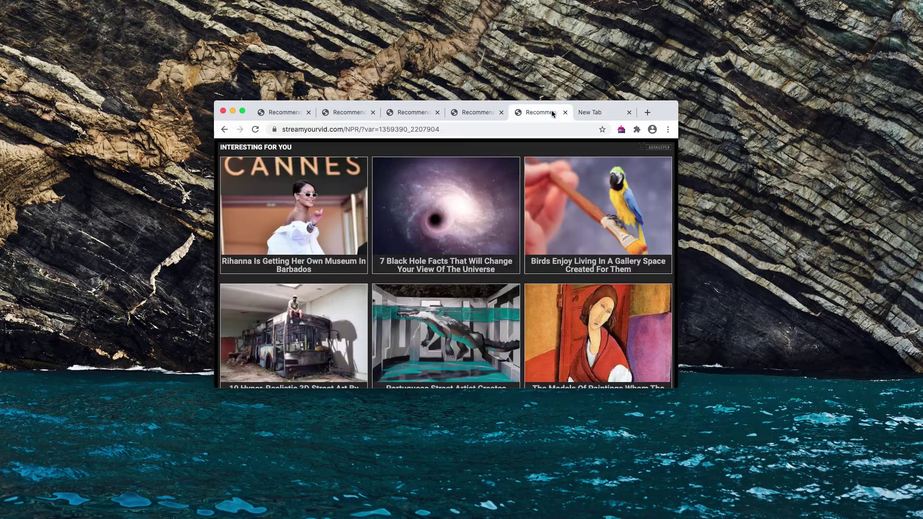
{"action": "left_click", "coordinate": [283, 129]}
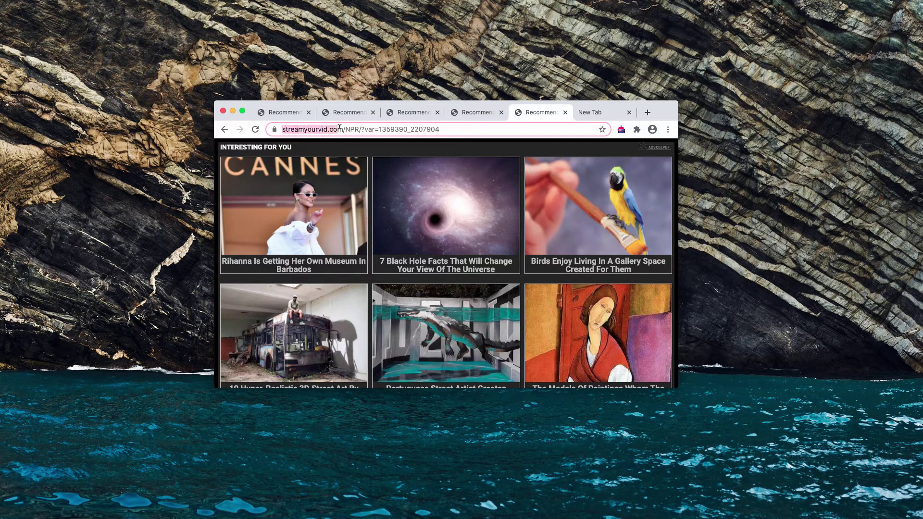
{"action": "left_click", "coordinate": [369, 128]}
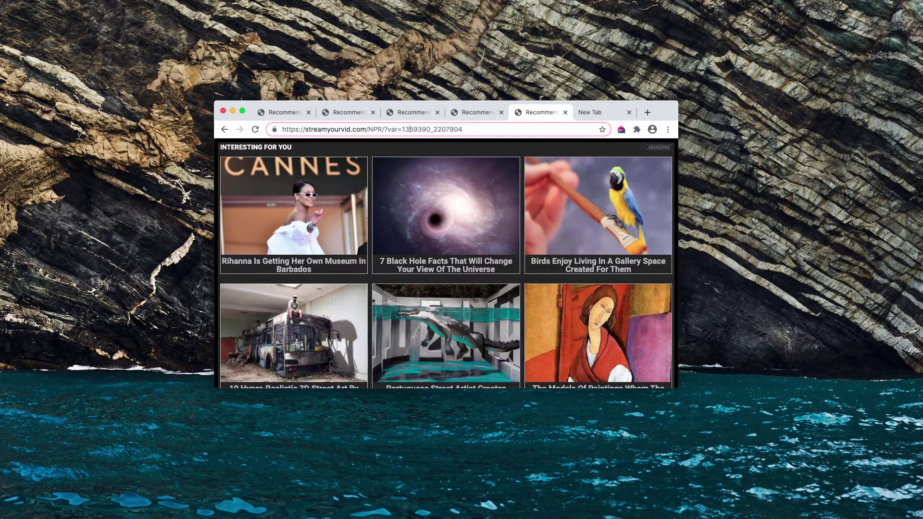
{"action": "key", "text": "super+Tab"}
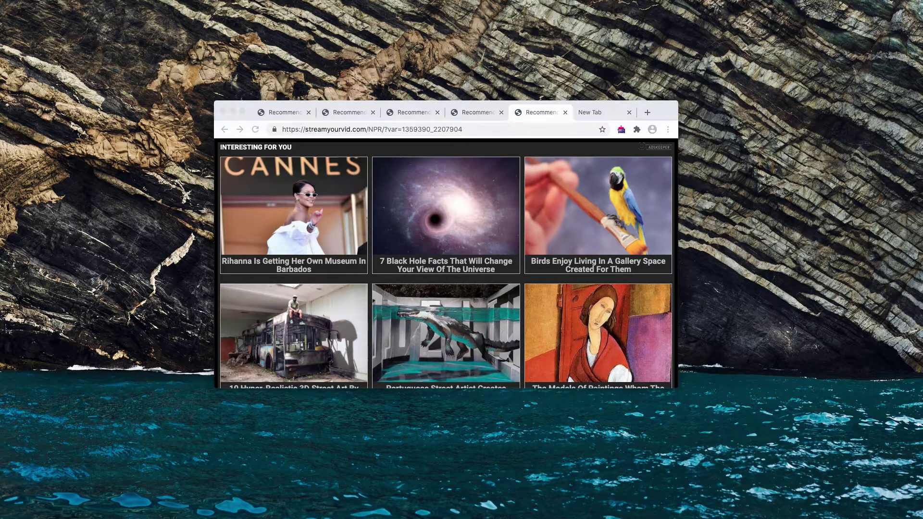
Browse the Finder Applications folder to find Combo Cleaner, then close the window
{"action": "key", "text": "super+shift+a"}
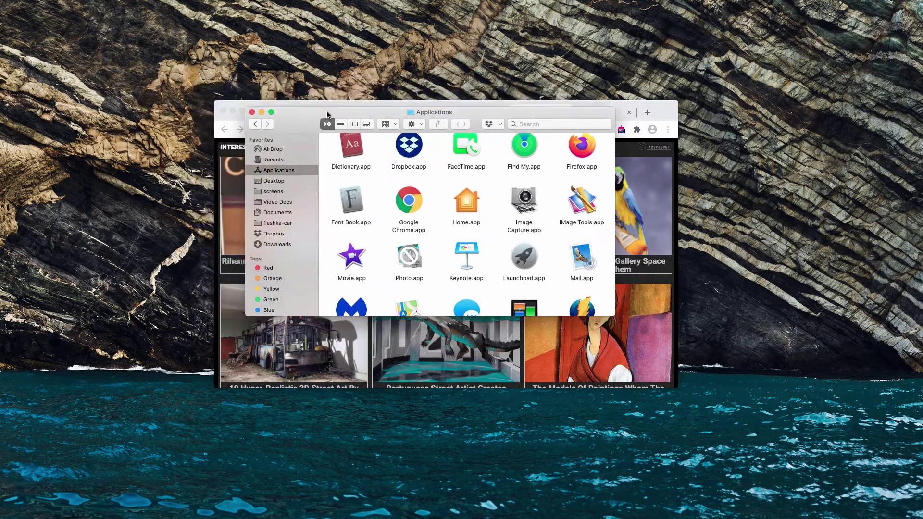
{"action": "scroll", "coordinate": [429, 249], "scroll_direction": "up", "scroll_amount": 5}
{"action": "scroll", "coordinate": [429, 250], "scroll_direction": "down", "scroll_amount": 15}
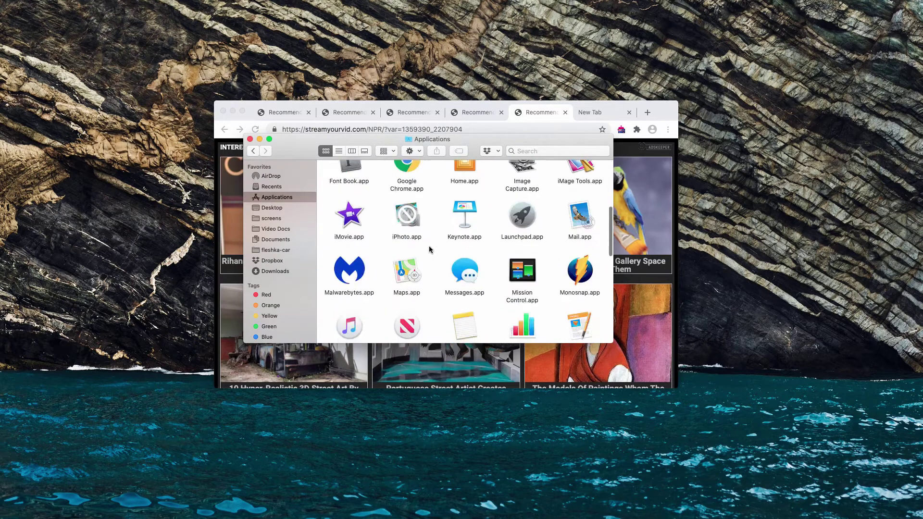
{"action": "scroll", "coordinate": [469, 300], "scroll_direction": "up", "scroll_amount": 10}
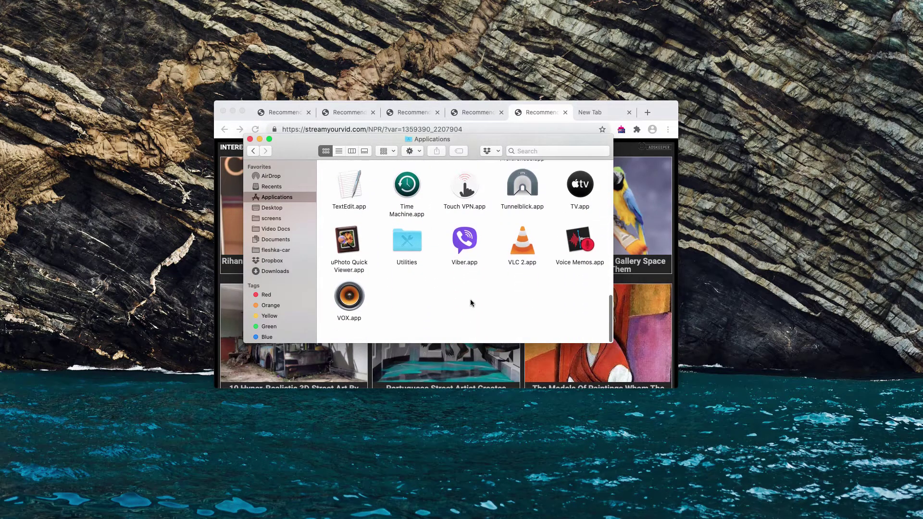
{"action": "scroll", "coordinate": [469, 302], "scroll_direction": "up", "scroll_amount": 5}
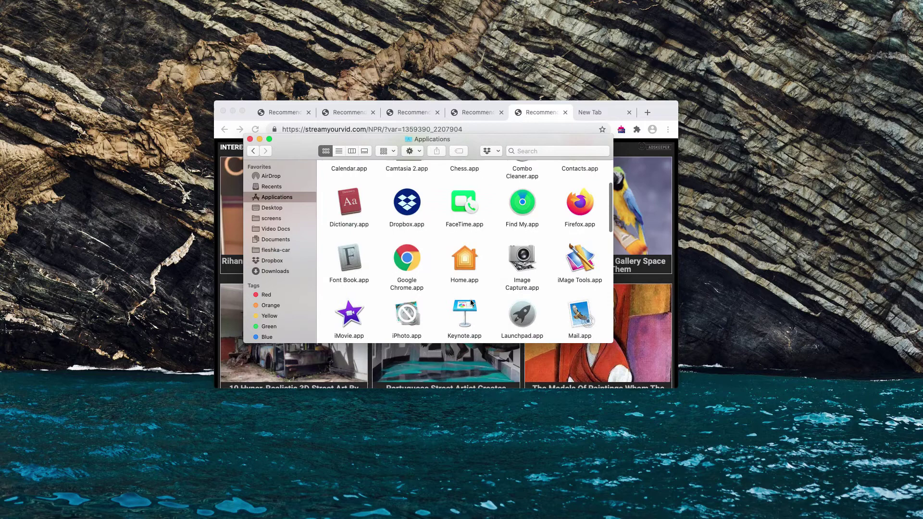
{"action": "scroll", "coordinate": [470, 302], "scroll_direction": "down", "scroll_amount": 15}
{"action": "scroll", "coordinate": [470, 302], "scroll_direction": "up", "scroll_amount": 15}
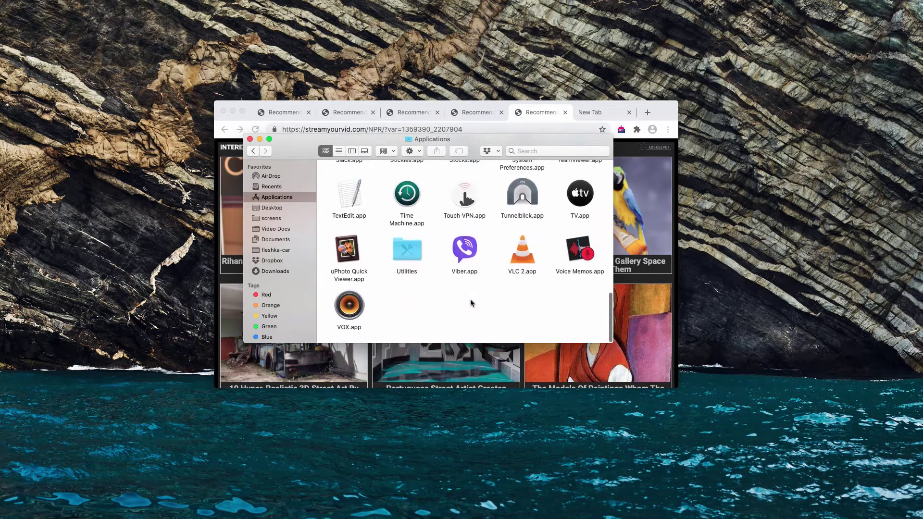
{"action": "left_click", "coordinate": [250, 139]}
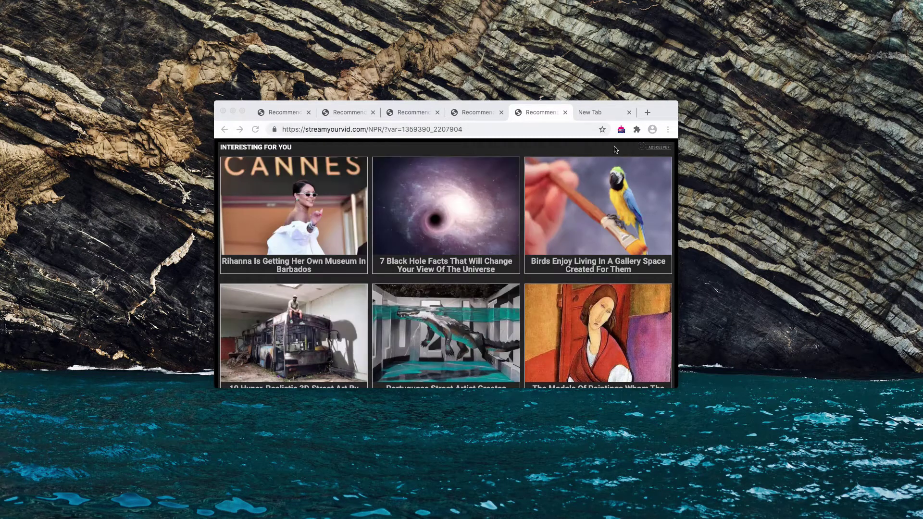
Review the installed Multy App and VPN extensions on Chrome's Extensions page
{"action": "left_click", "coordinate": [667, 129]}
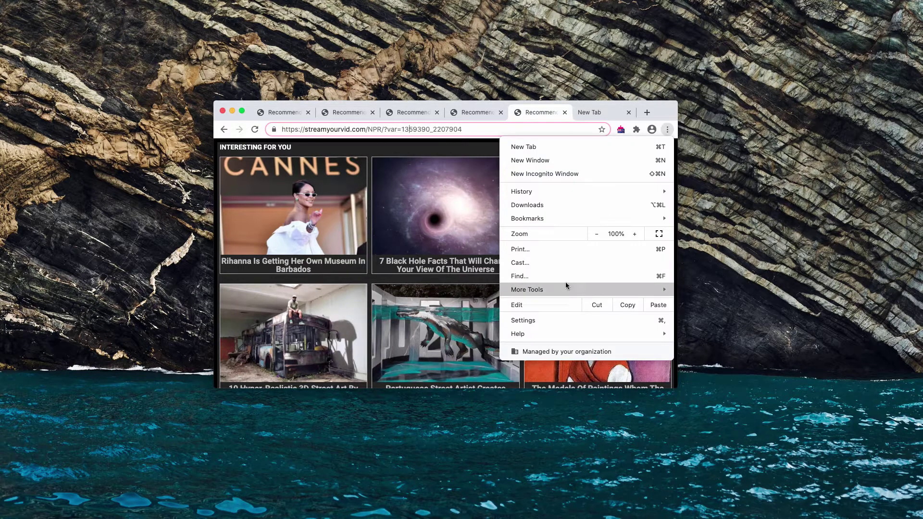
{"action": "mouse_move", "coordinate": [559, 292]}
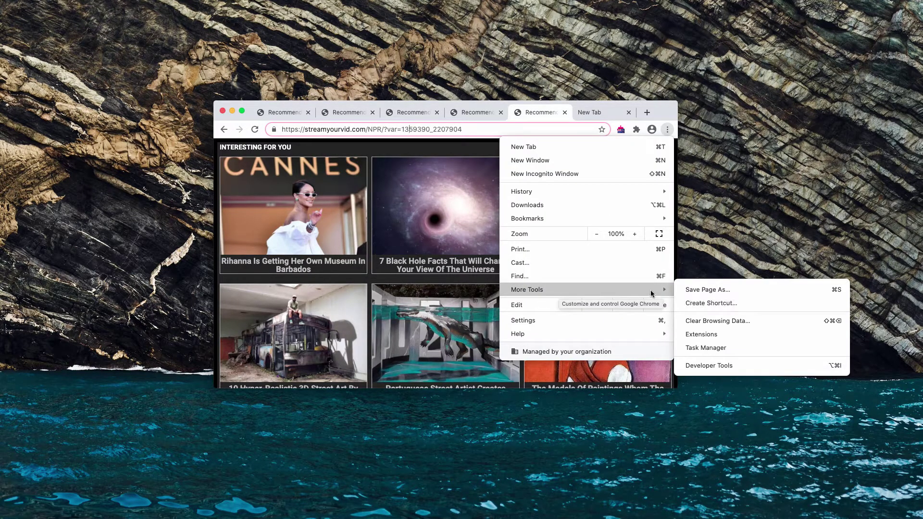
{"action": "left_click", "coordinate": [719, 334]}
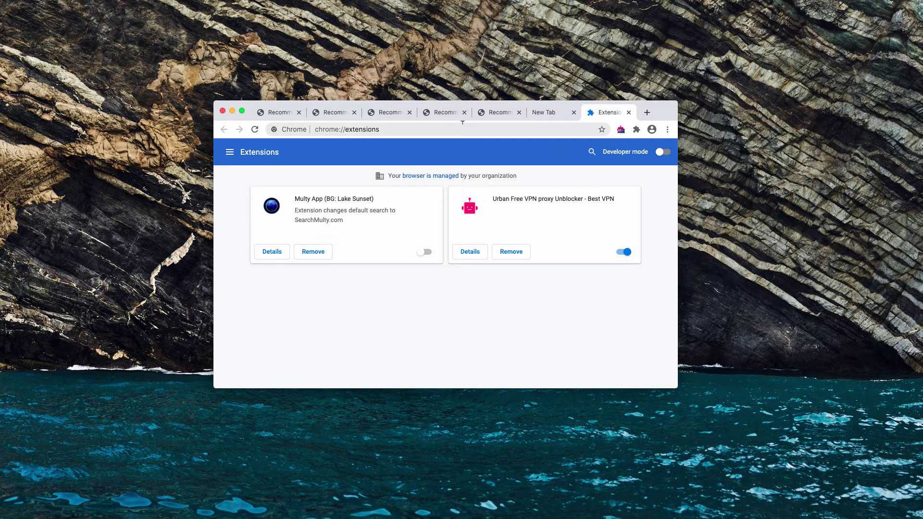
{"action": "left_click", "coordinate": [462, 125]}
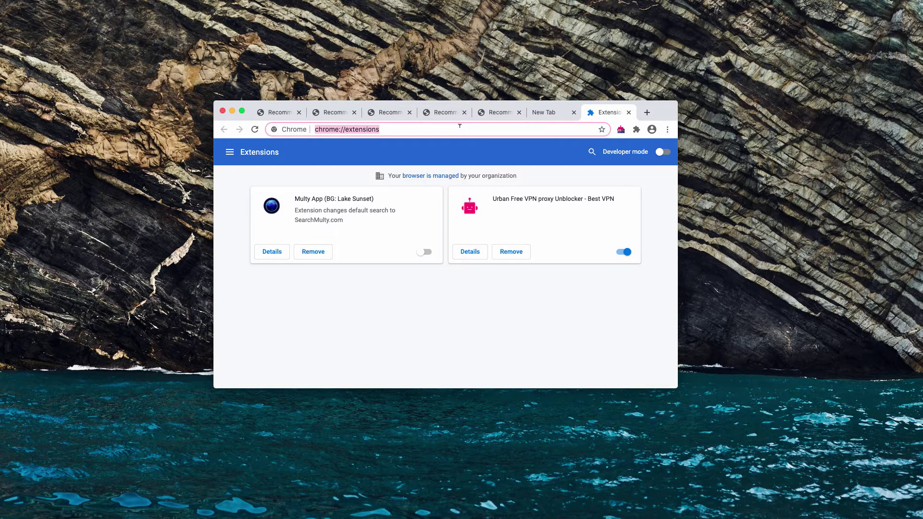
{"action": "left_click", "coordinate": [441, 114]}
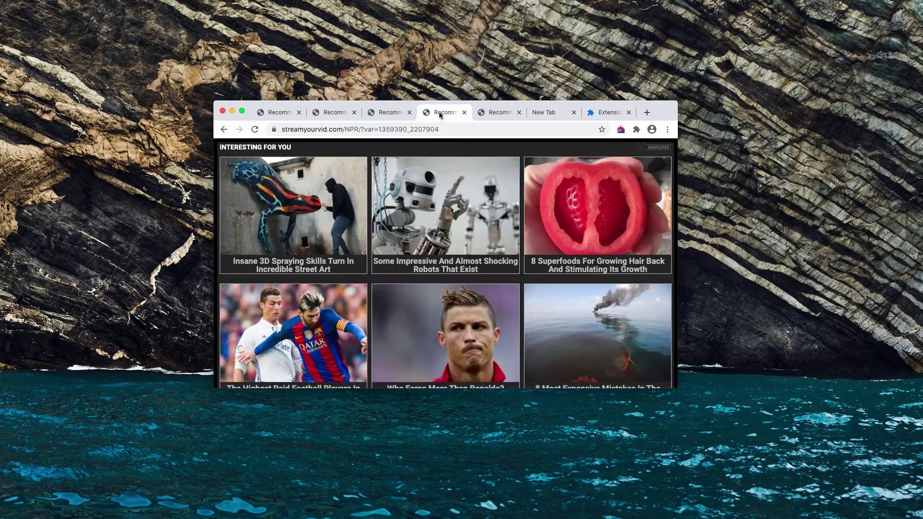
Highlight the streamyourvid.com domain in the fourth pop-up tab's address
{"action": "left_click", "coordinate": [343, 127]}
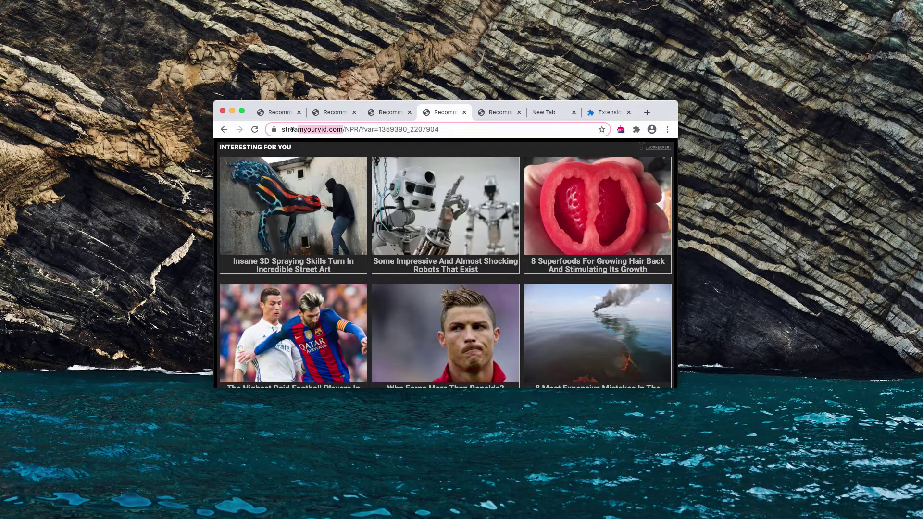
{"action": "left_click_drag", "start_coordinate": [304, 128], "coordinate": [366, 128]}
{"action": "left_click", "coordinate": [380, 128]}
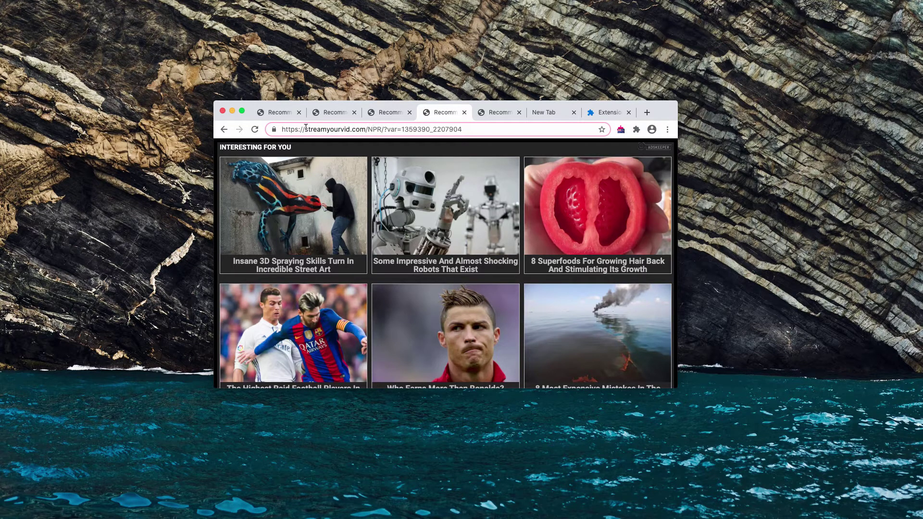
{"action": "left_click_drag", "start_coordinate": [304, 129], "coordinate": [363, 128]}
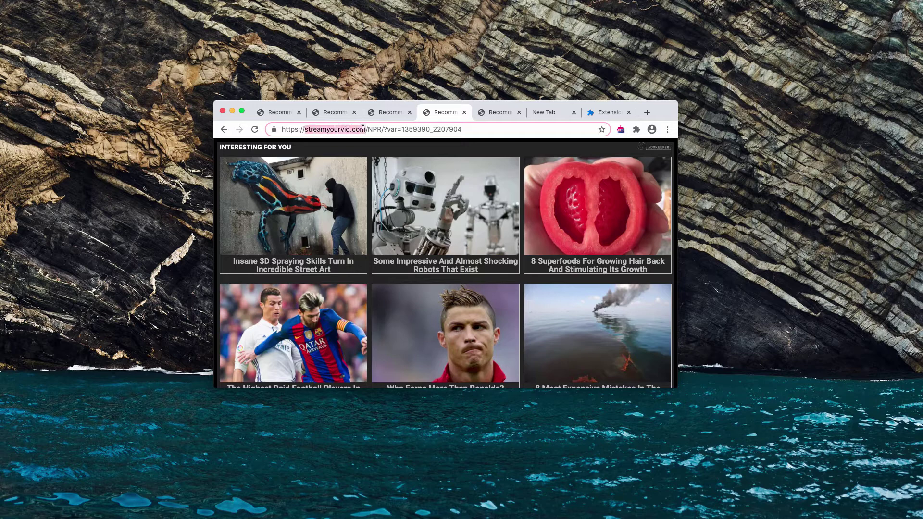
{"action": "left_click", "coordinate": [371, 128]}
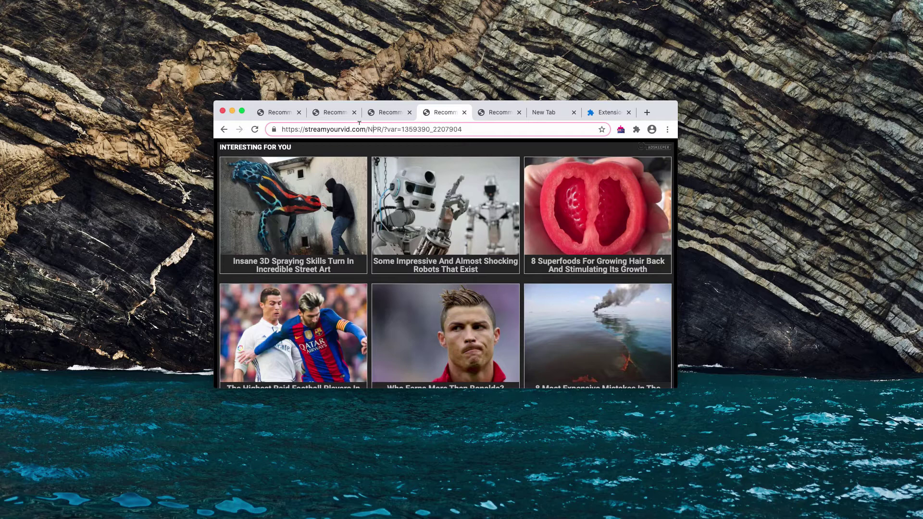
Load combocleaner.com from the Extensions tab's address bar
{"action": "left_click", "coordinate": [603, 112]}
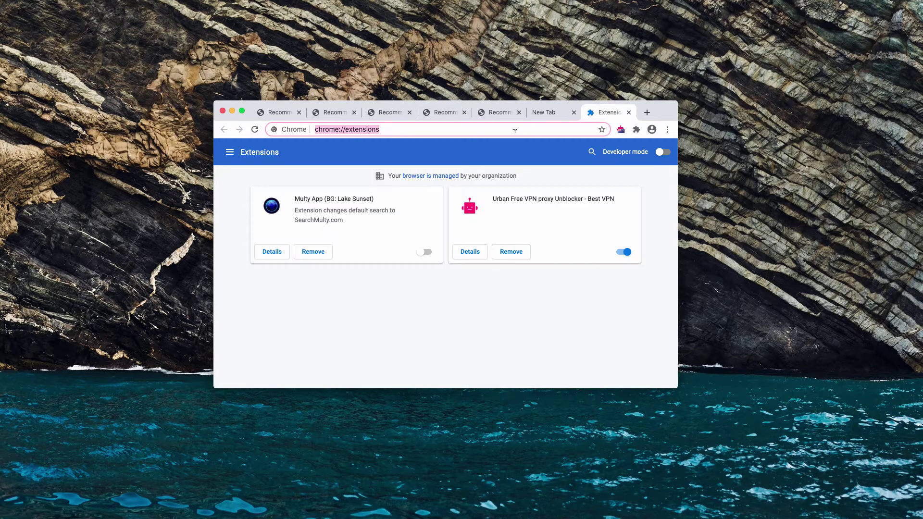
{"action": "type", "text": "c"}
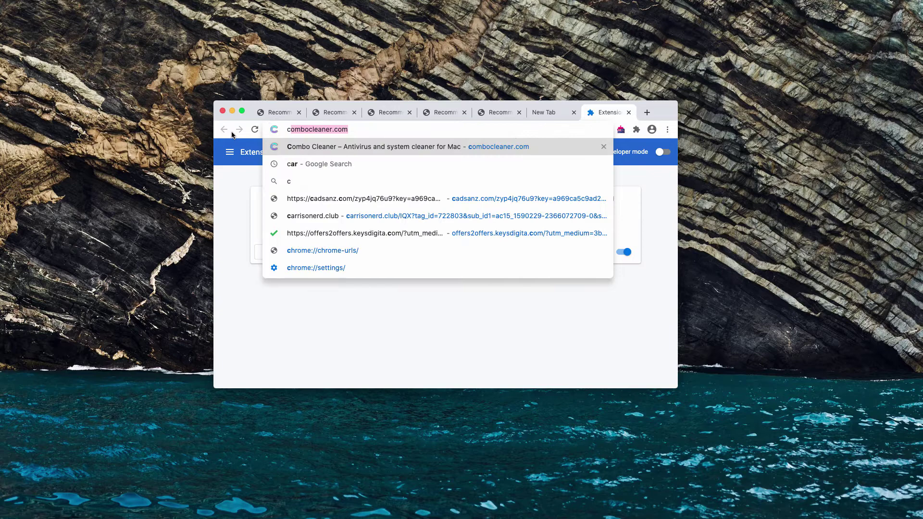
{"action": "key", "text": "Return"}
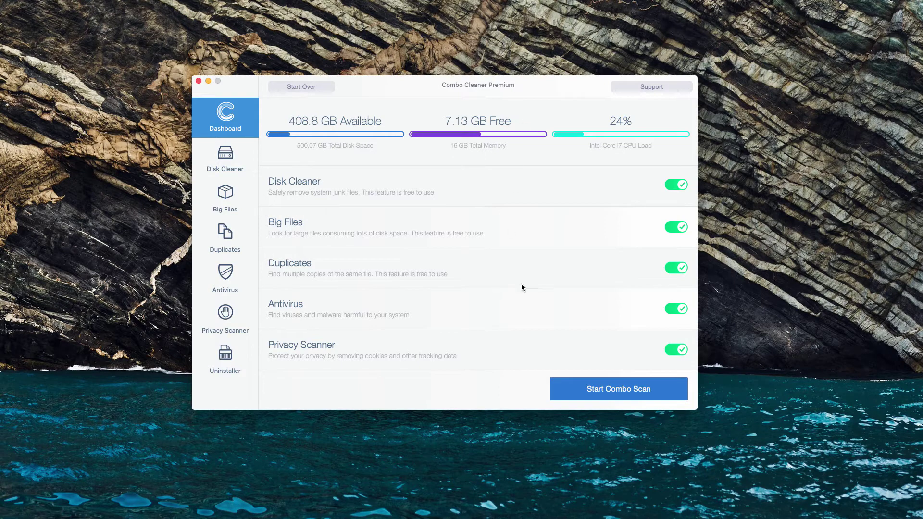
Run a Combo Scan, finding 43 threats, 1.58 GB junk and 1.26 GB privacy items
{"action": "left_click", "coordinate": [616, 390]}
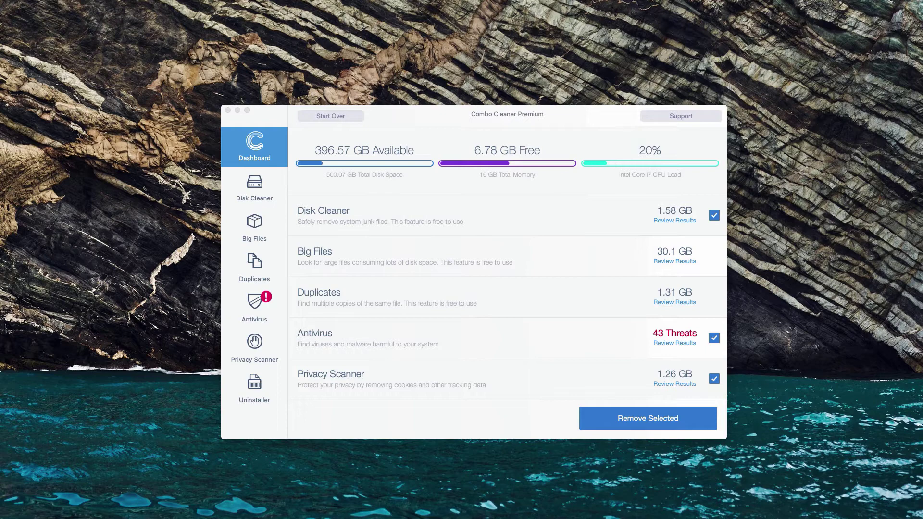
Show the Antivirus threat list and leave the first infected file unselected
{"action": "left_click", "coordinate": [530, 114]}
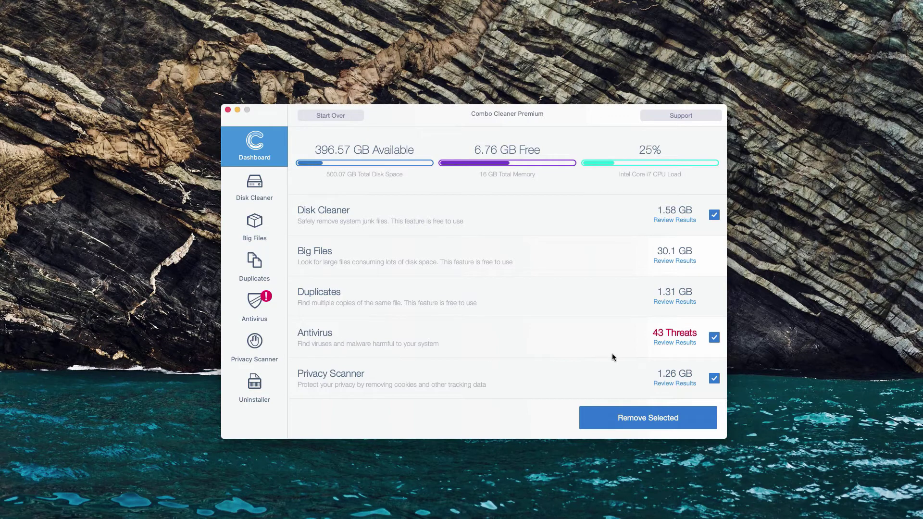
{"action": "left_click", "coordinate": [670, 343]}
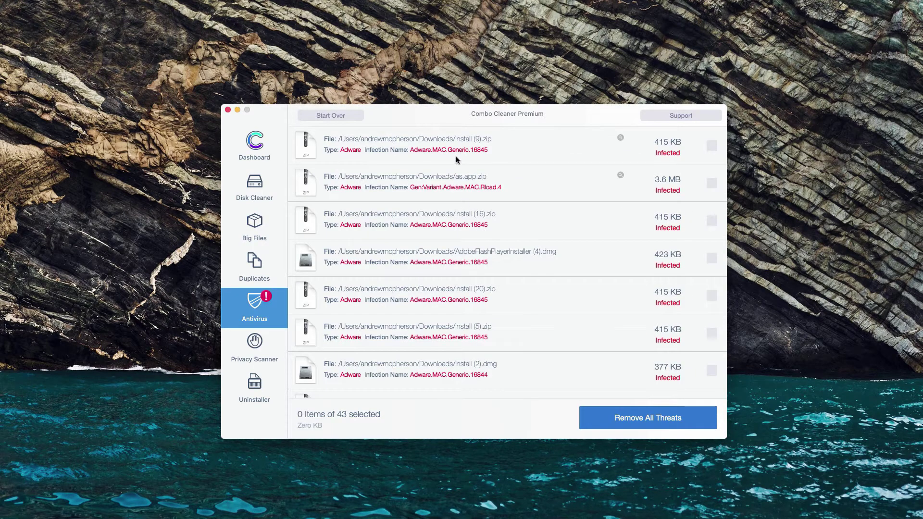
{"action": "left_click", "coordinate": [428, 150]}
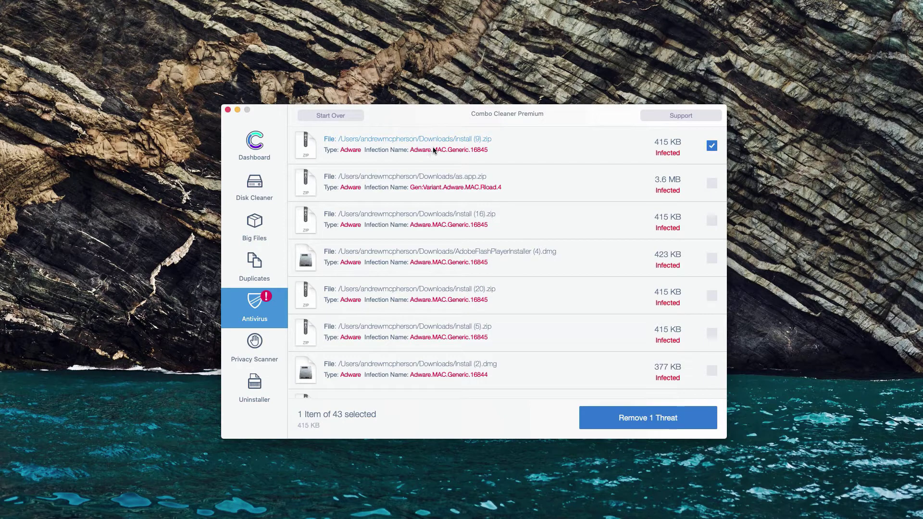
{"action": "left_click", "coordinate": [524, 150]}
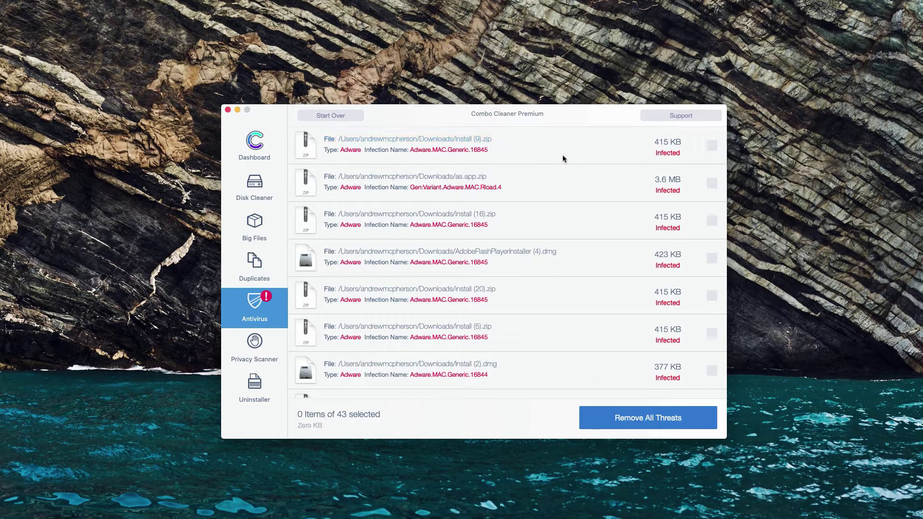
{"action": "left_click", "coordinate": [564, 147]}
{"action": "left_click", "coordinate": [546, 147]}
{"action": "left_click", "coordinate": [510, 144]}
{"action": "left_click", "coordinate": [460, 142]}
{"action": "left_click", "coordinate": [620, 139]}
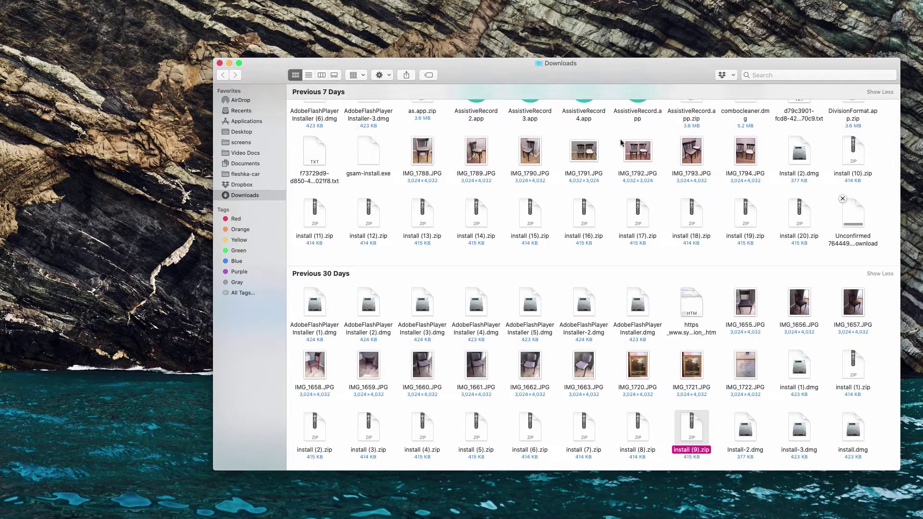
{"action": "right_click", "coordinate": [690, 425]}
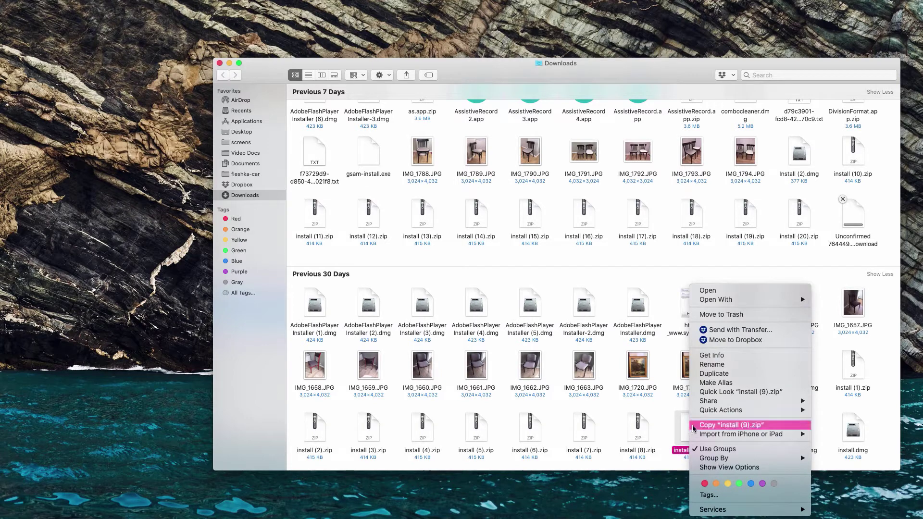
{"action": "left_click", "coordinate": [713, 317]}
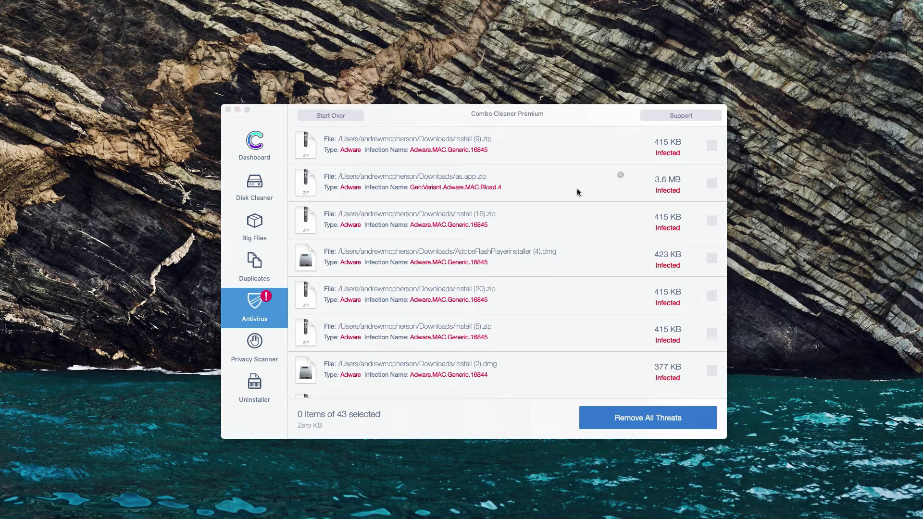
Move as.app.zip from Downloads to the Trash and return to Combo Cleaner
{"action": "left_click", "coordinate": [620, 176]}
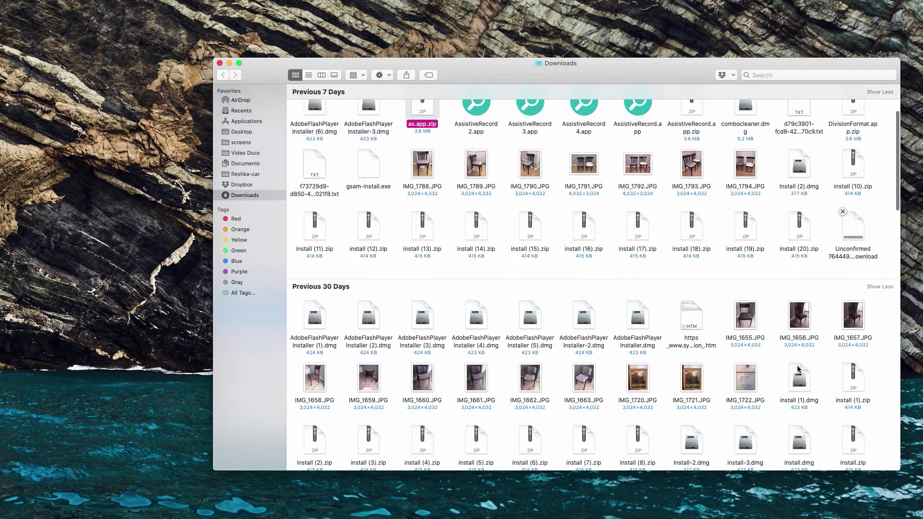
{"action": "scroll", "coordinate": [529, 293], "scroll_direction": "up", "scroll_amount": 4}
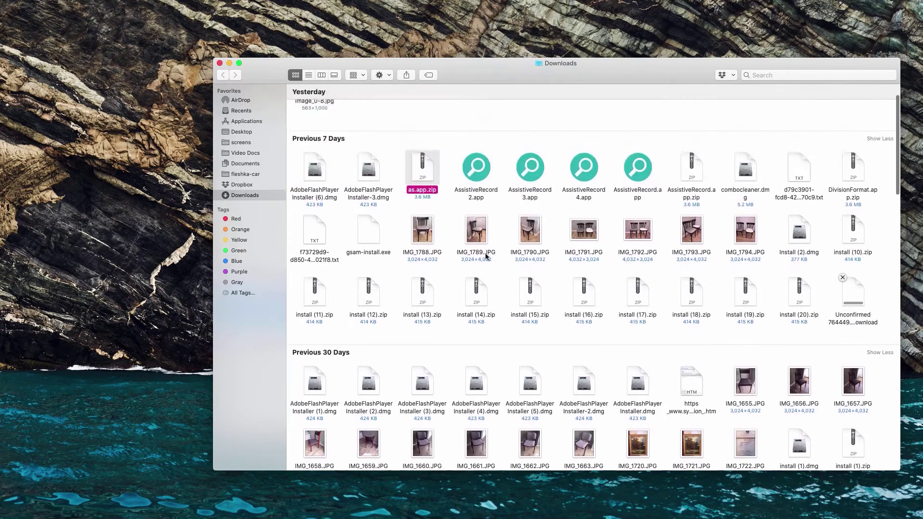
{"action": "right_click", "coordinate": [425, 199]}
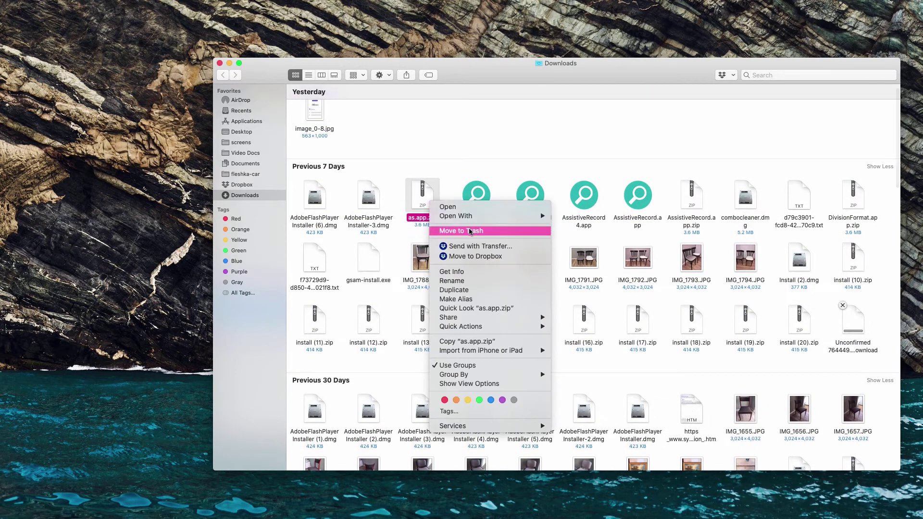
{"action": "left_click", "coordinate": [373, 192]}
{"action": "left_click", "coordinate": [220, 63]}
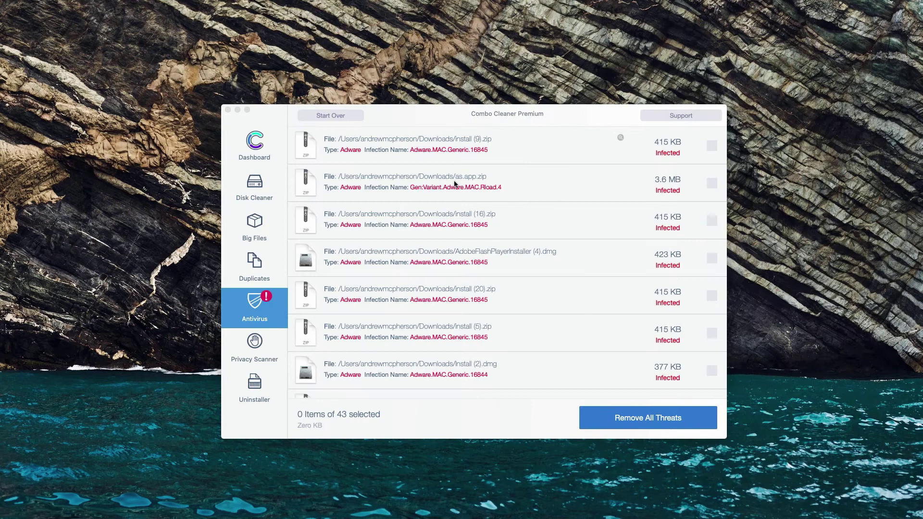
{"action": "left_click", "coordinate": [524, 110]}
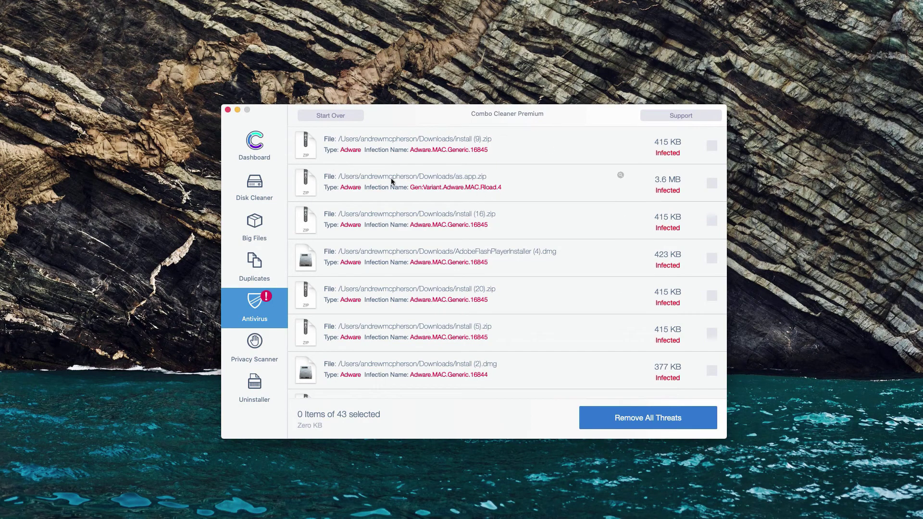